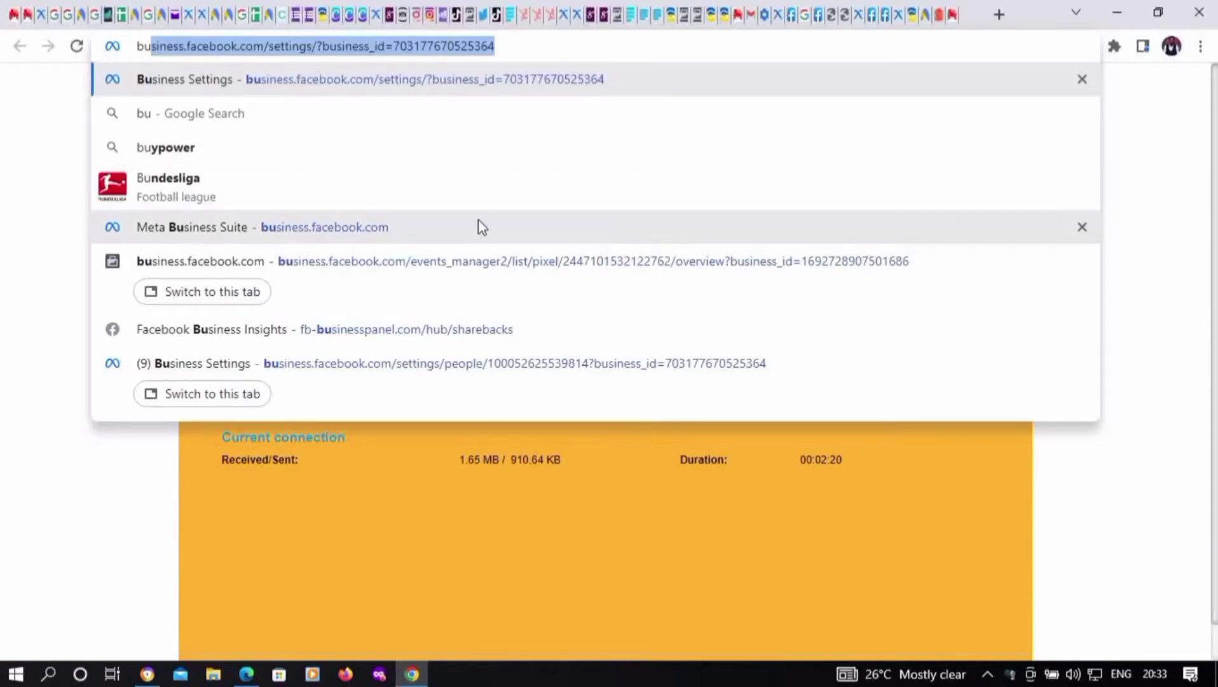
# Load Meta Business Suite from the address bar and go to Business settings' People page
pyautogui.click(482, 227)
pyautogui.click(482, 228)
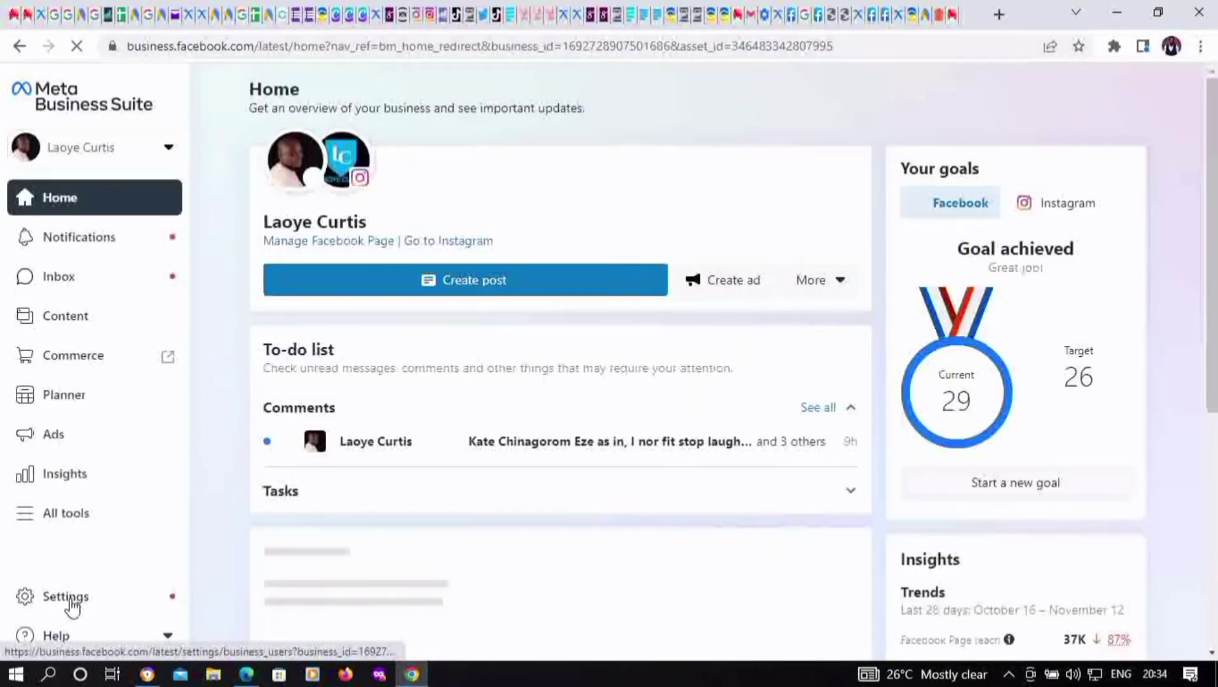
pyautogui.click(70, 600)
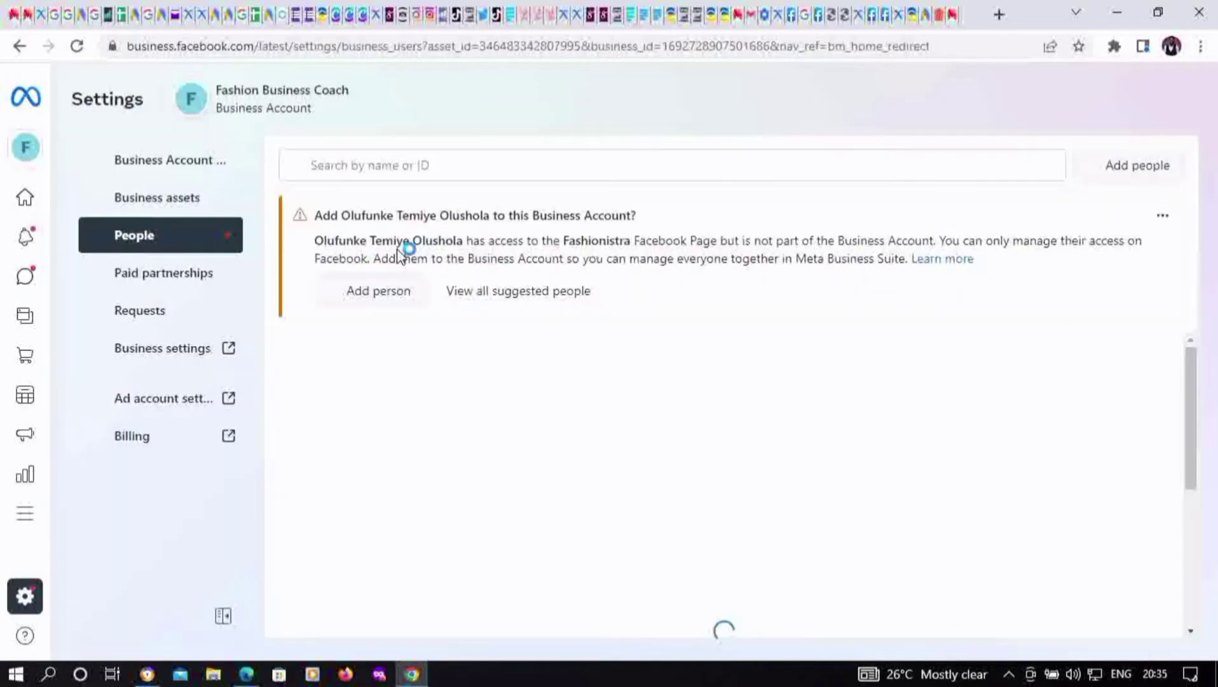
# Switch to the Gwrite business account and launch Account Quality from All tools
pyautogui.click(167, 360)
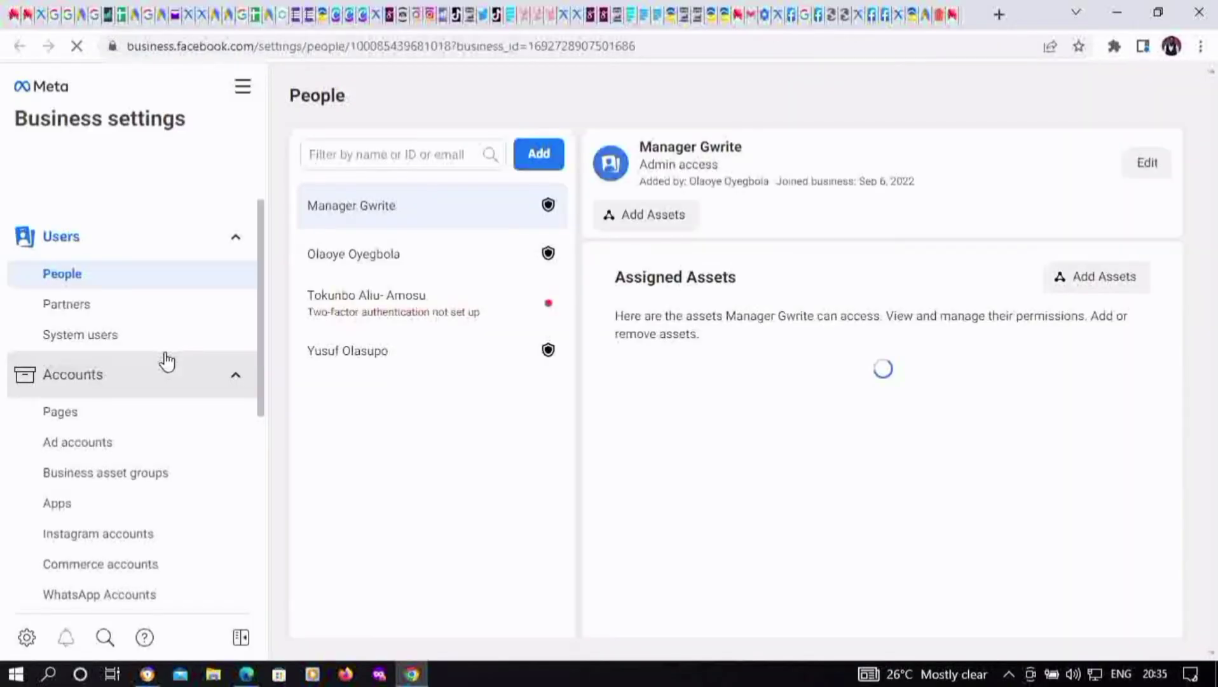
pyautogui.click(186, 164)
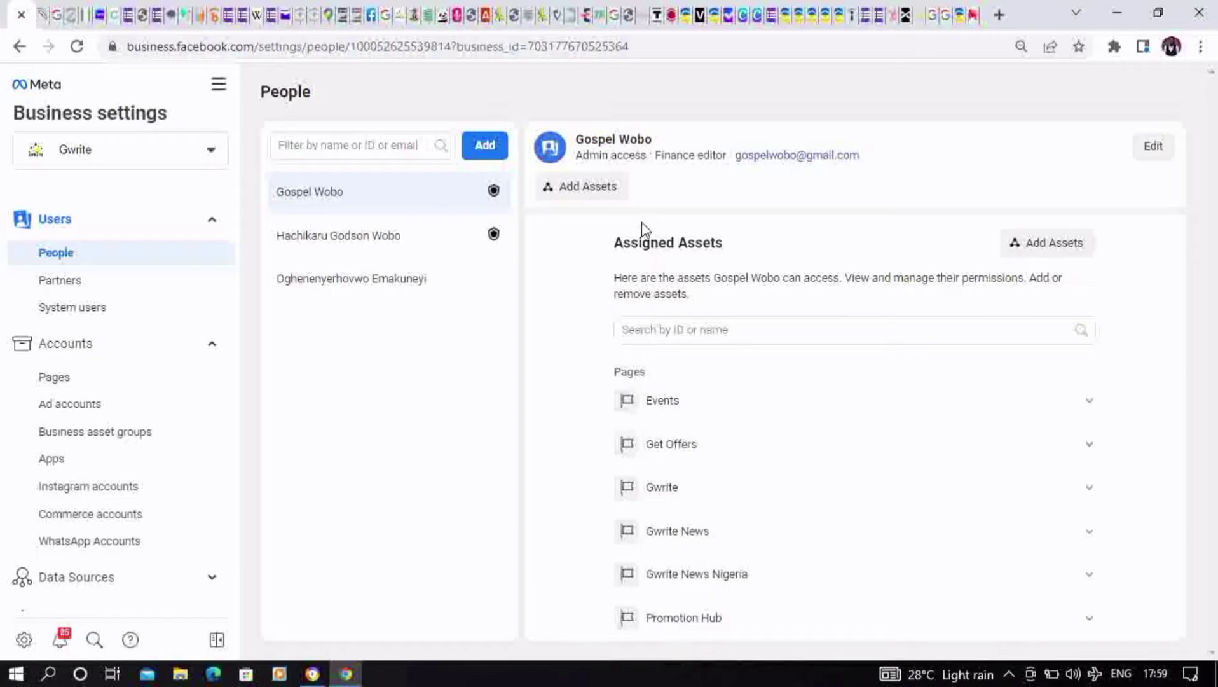
pyautogui.click(220, 85)
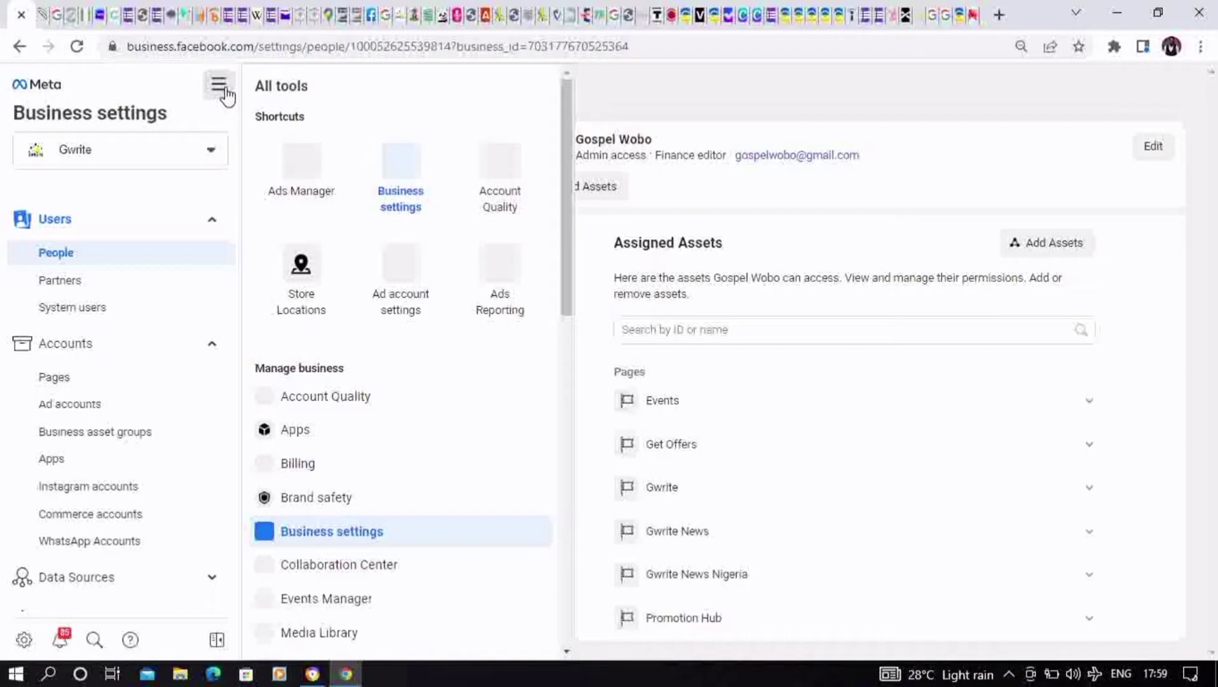
pyautogui.click(504, 191)
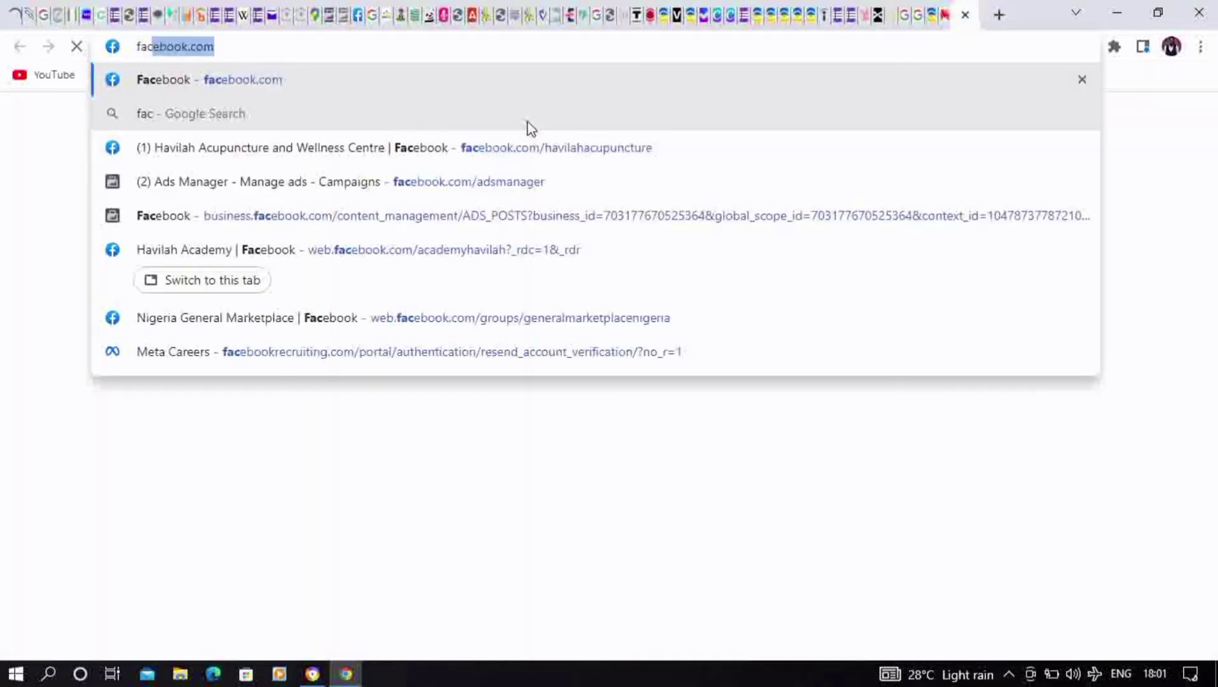
# Go to facebook.com/accountquality to view Gwrite's restriction and identity confirmation notice
pyautogui.press('Right')
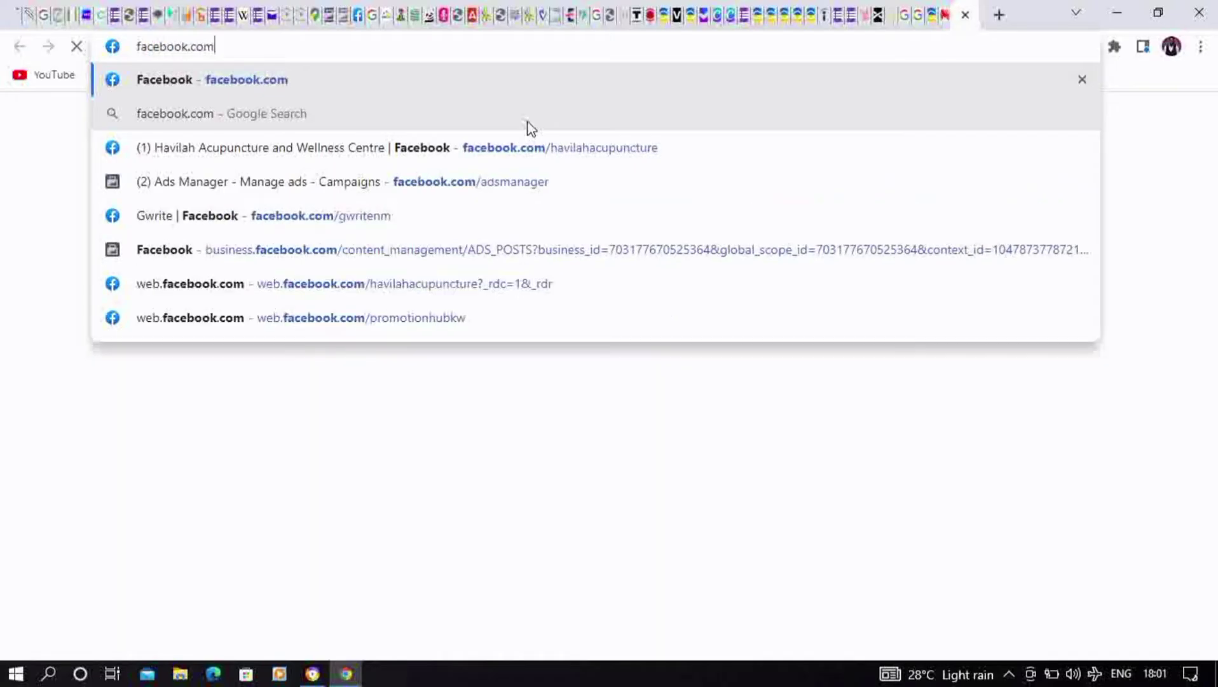
pyautogui.write('/a')
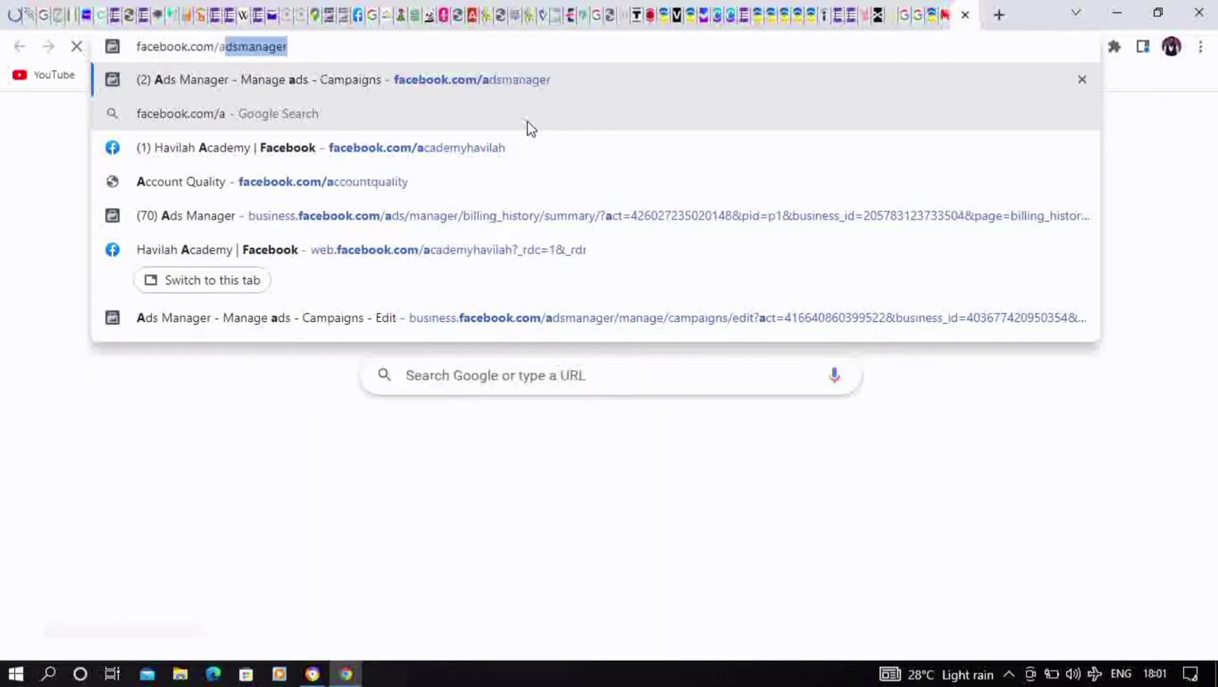
pyautogui.write('cc')
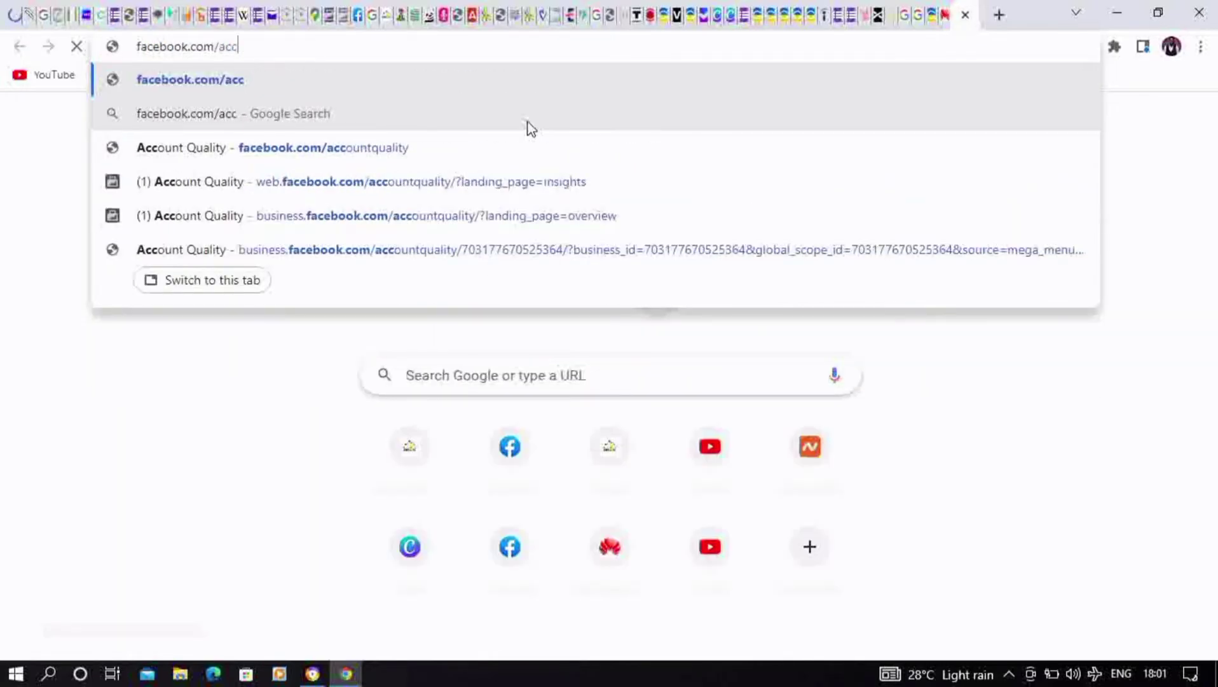
pyautogui.write('o')
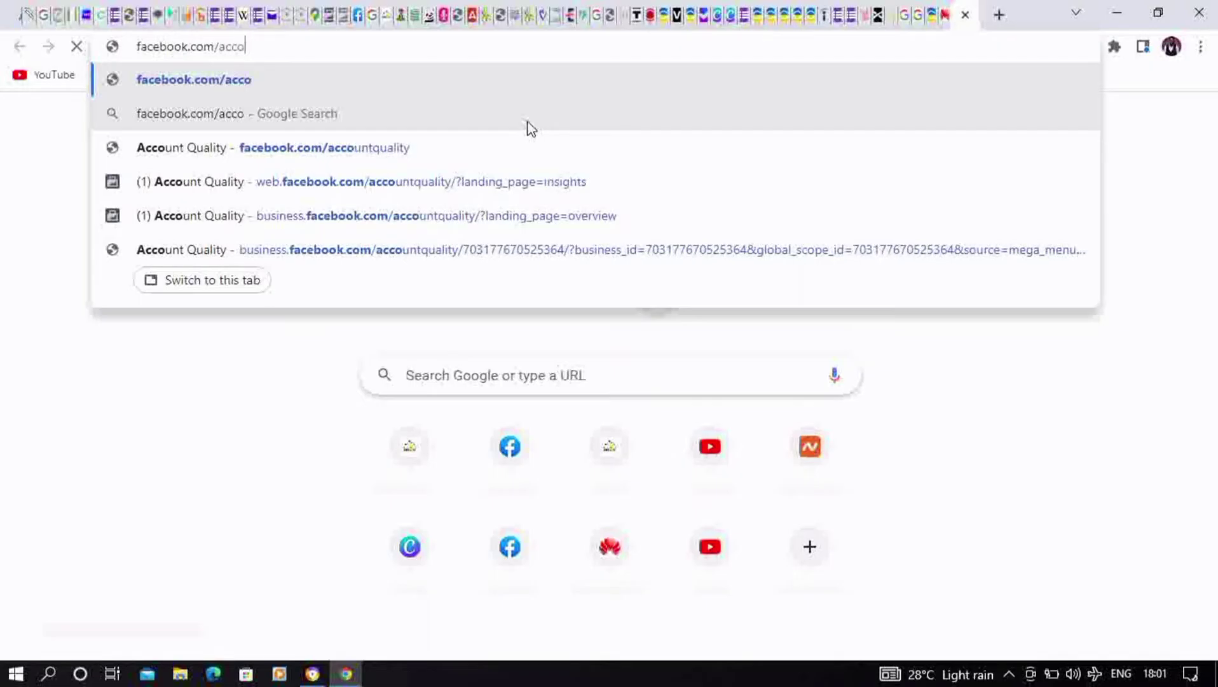
pyautogui.write('u')
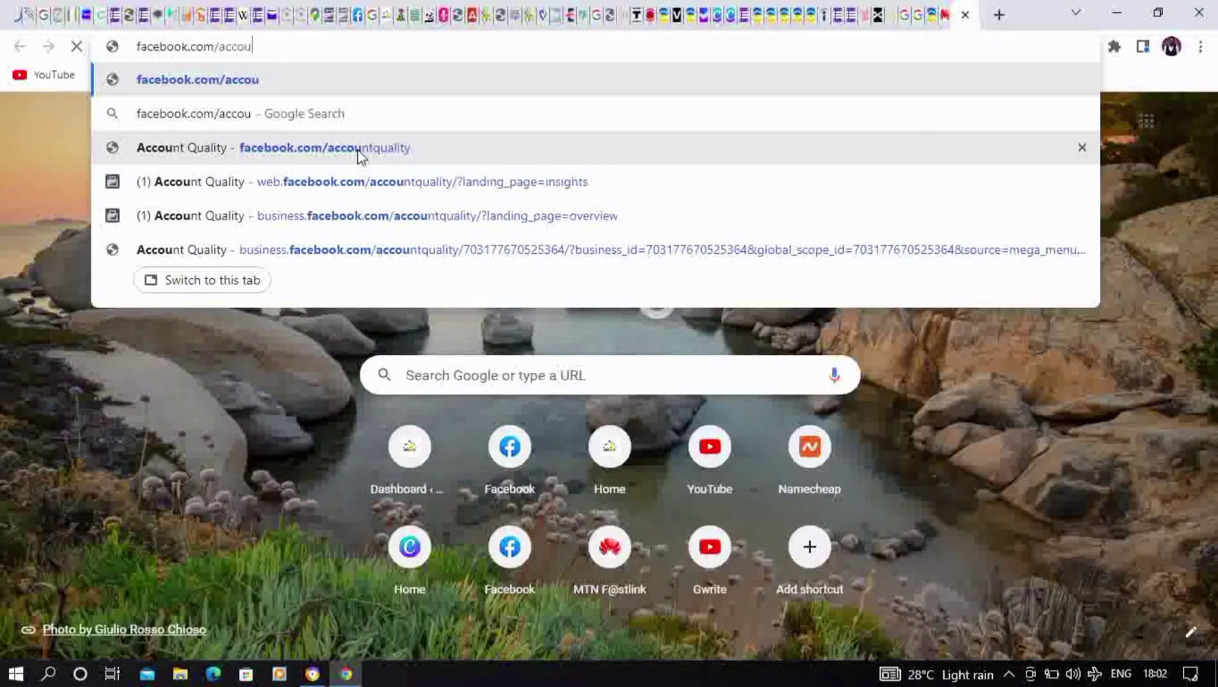
pyautogui.click(361, 155)
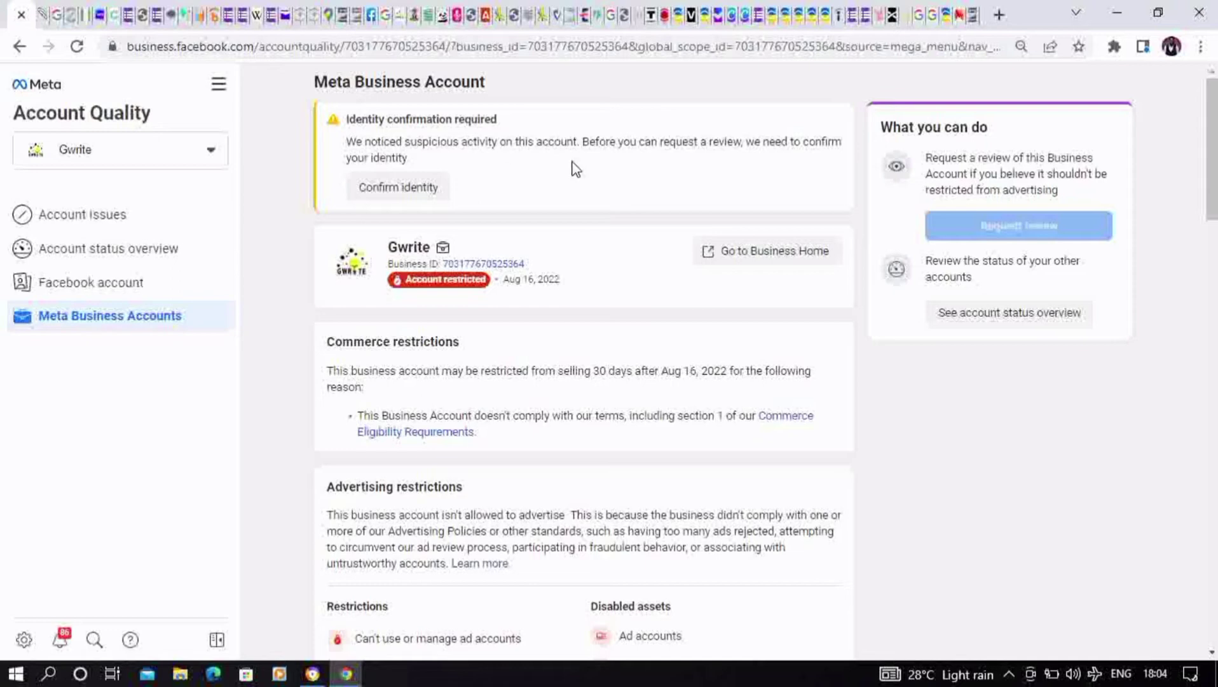
# Start Confirm identity, pass the reCAPTCHA 'I'm not a robot' check, and continue to Upload your ID
pyautogui.click(410, 190)
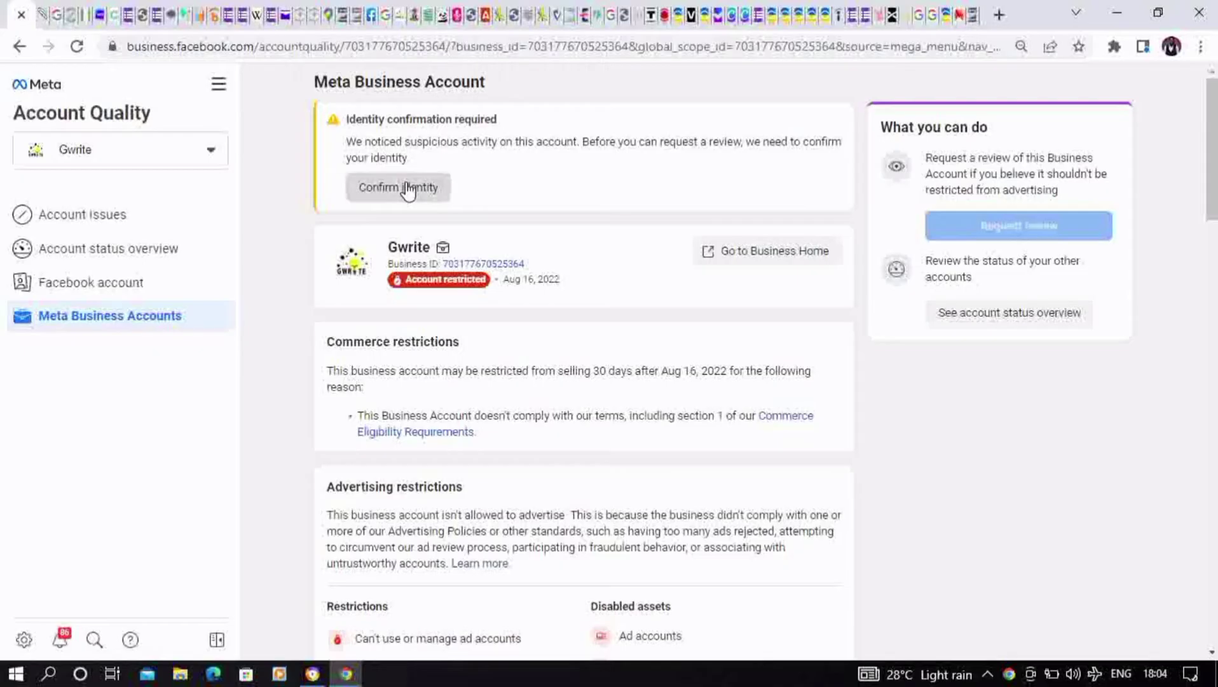
pyautogui.click(408, 189)
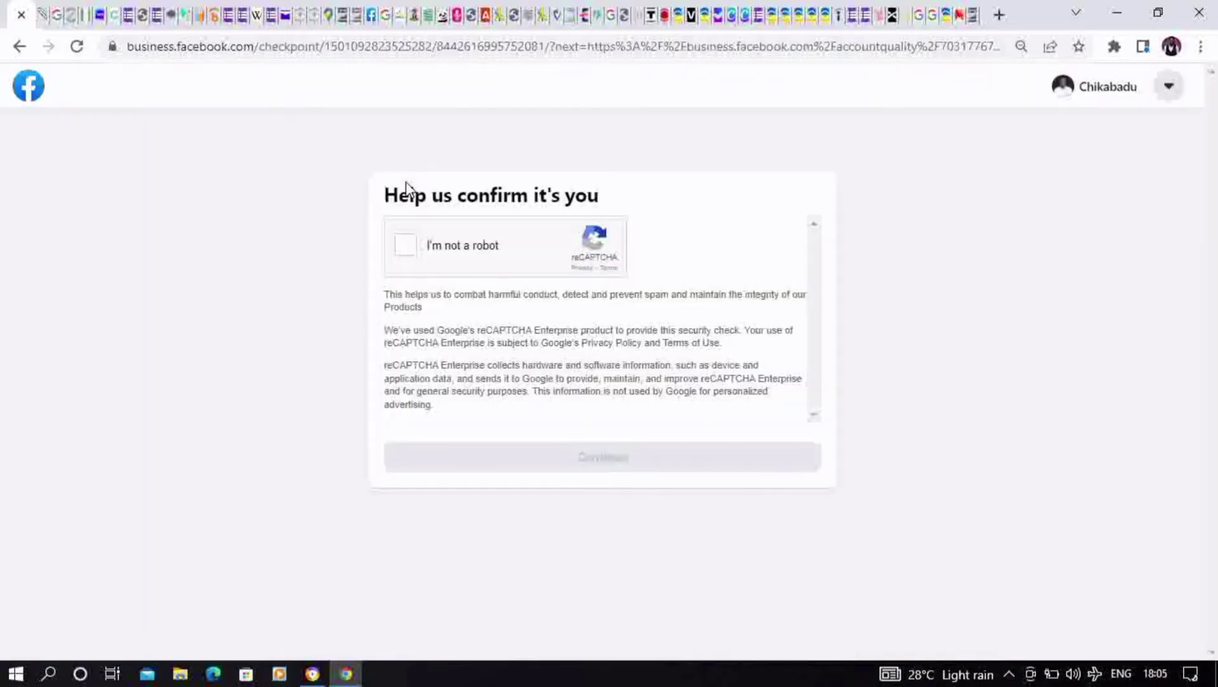
pyautogui.click(412, 250)
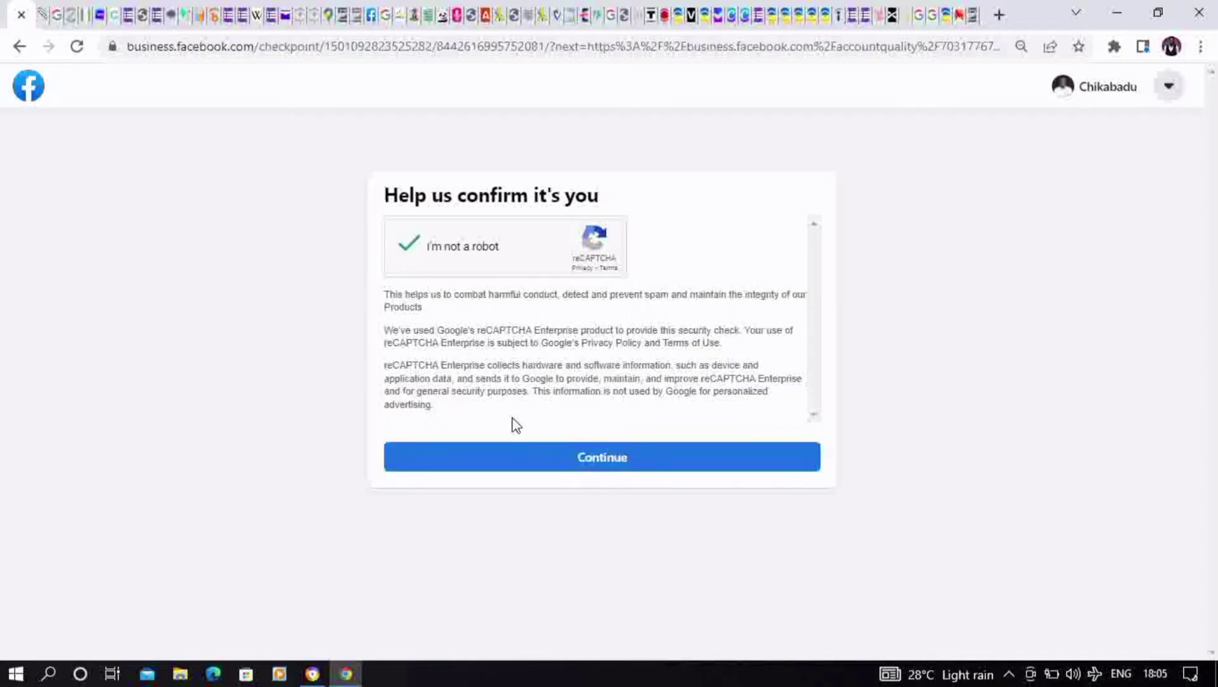
pyautogui.click(541, 450)
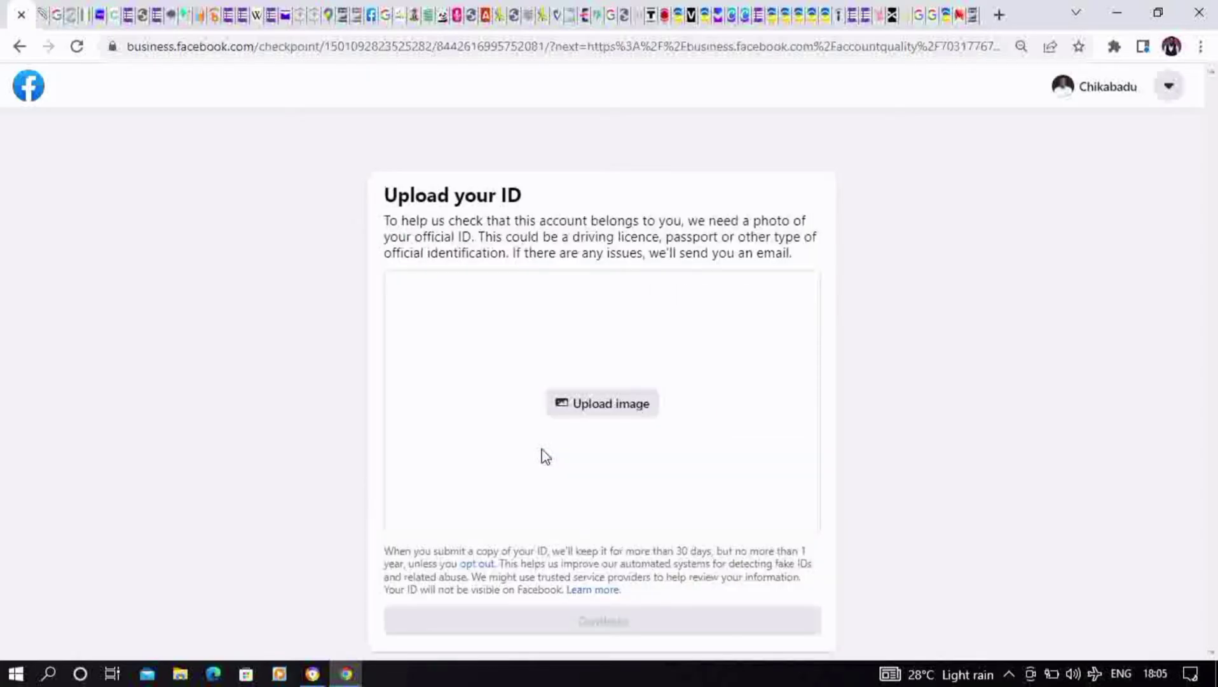
# Upload the scanned voters card image from Pictures > PERSONAL as the ID photo
pyautogui.click(640, 416)
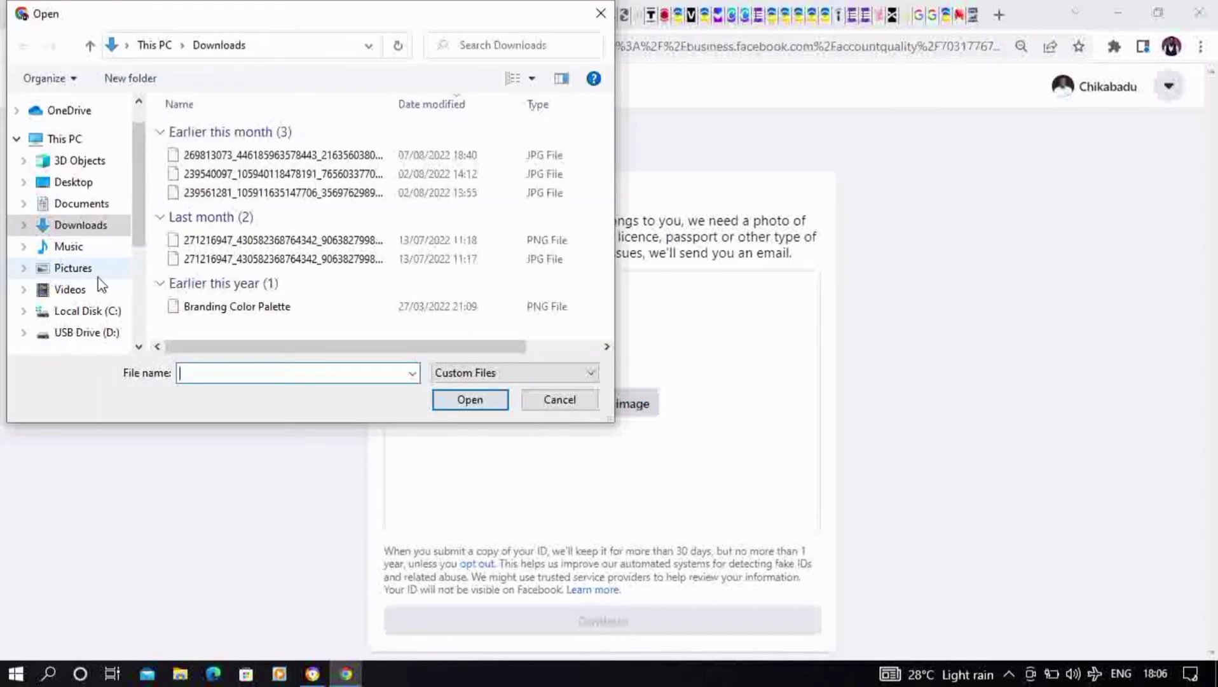
pyautogui.click(92, 275)
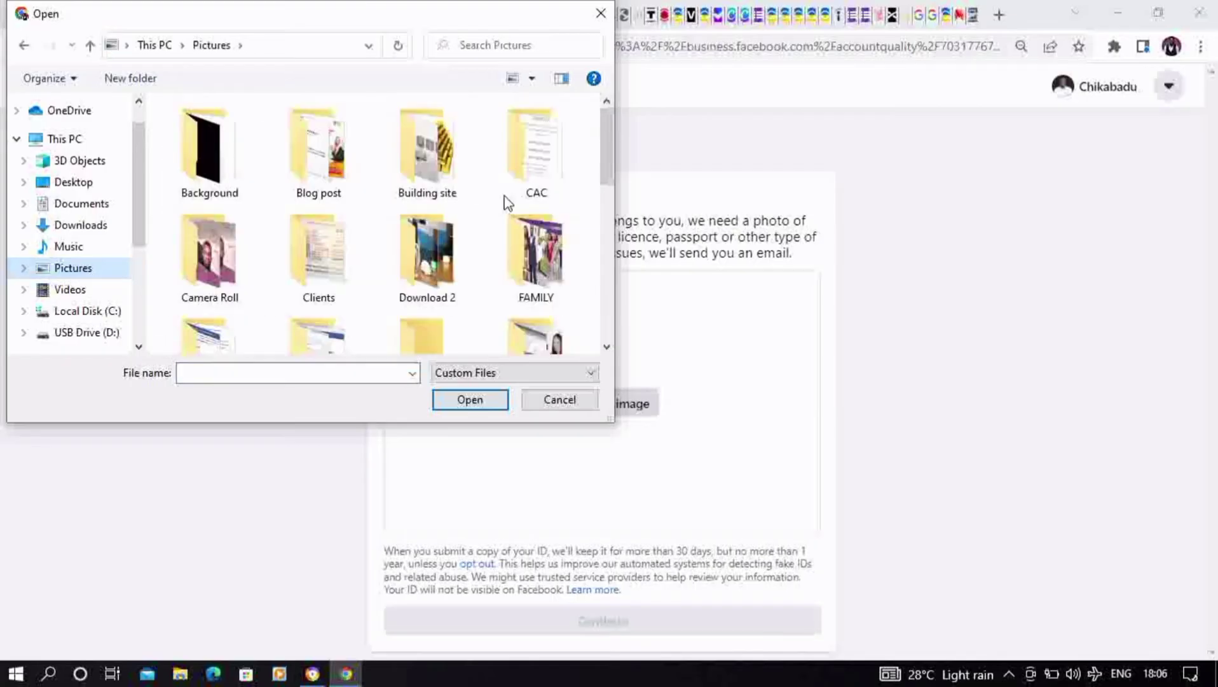
pyautogui.scroll(-4, 607, 255)
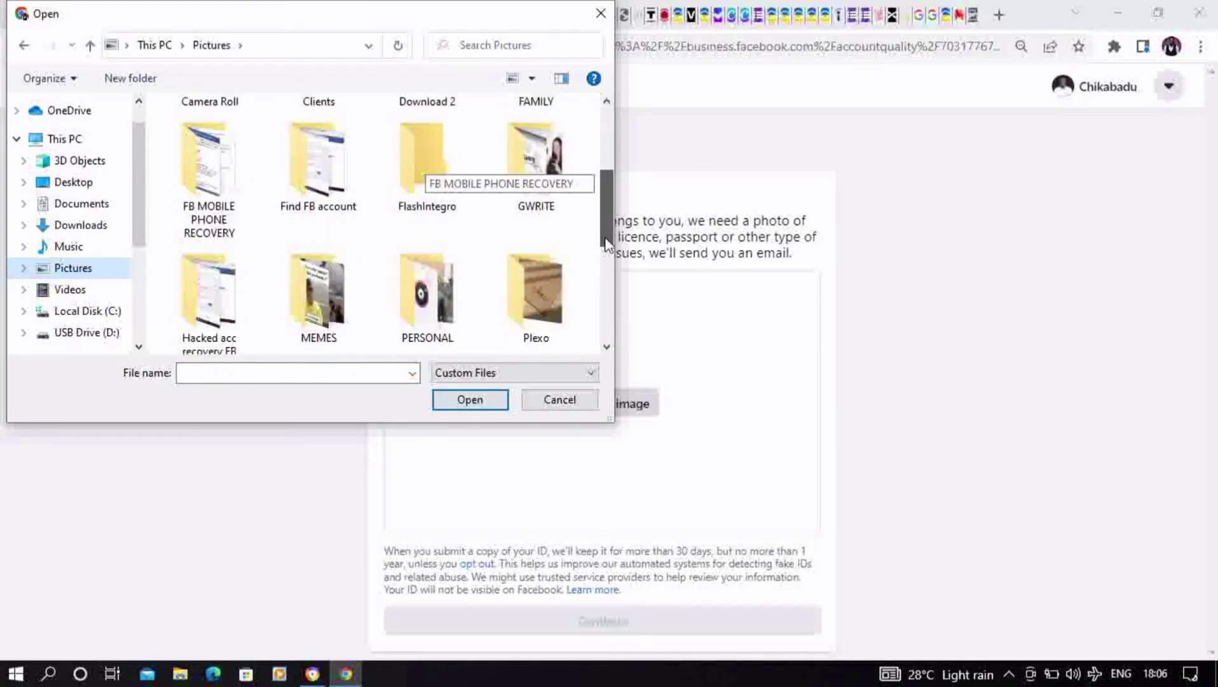
pyautogui.scroll(-2, 605, 273)
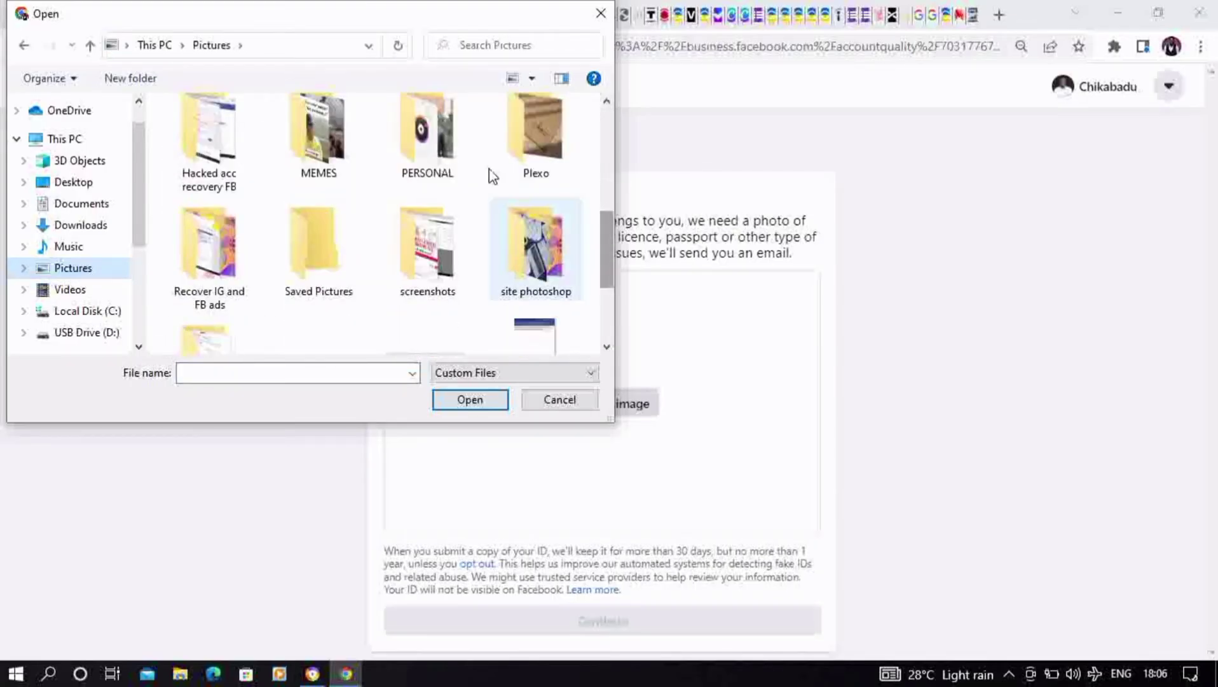
pyautogui.doubleClick(452, 151)
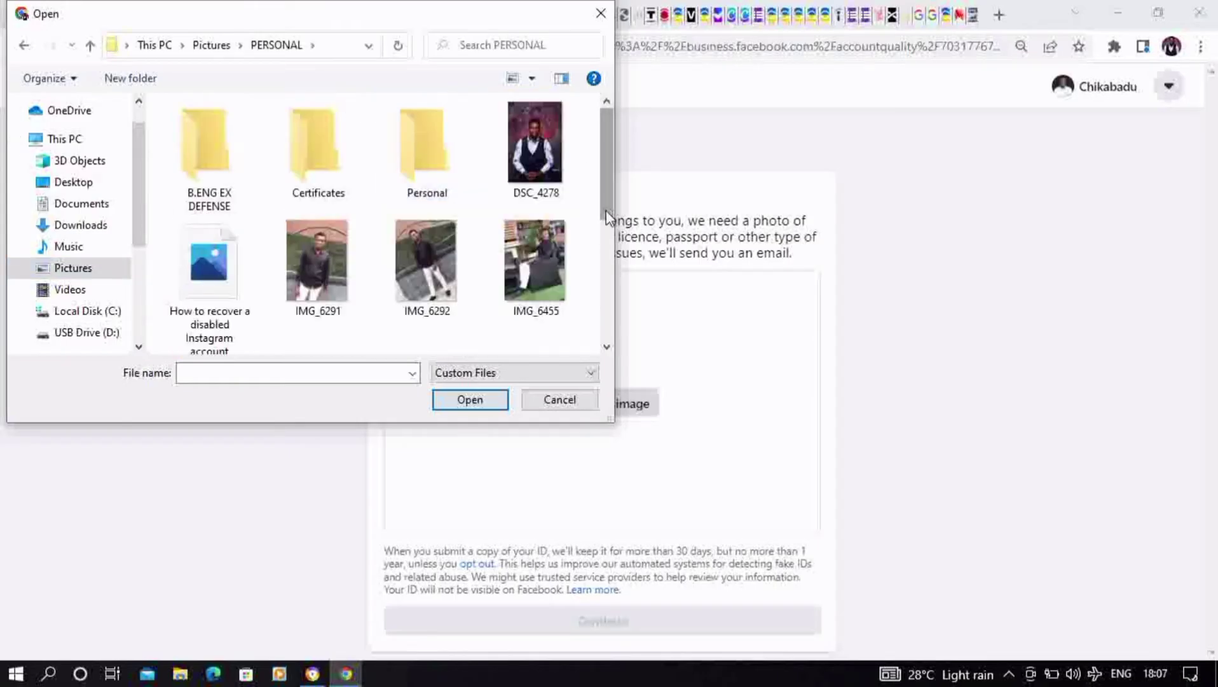
pyautogui.moveTo(607, 209); pyautogui.dragTo(606, 303)
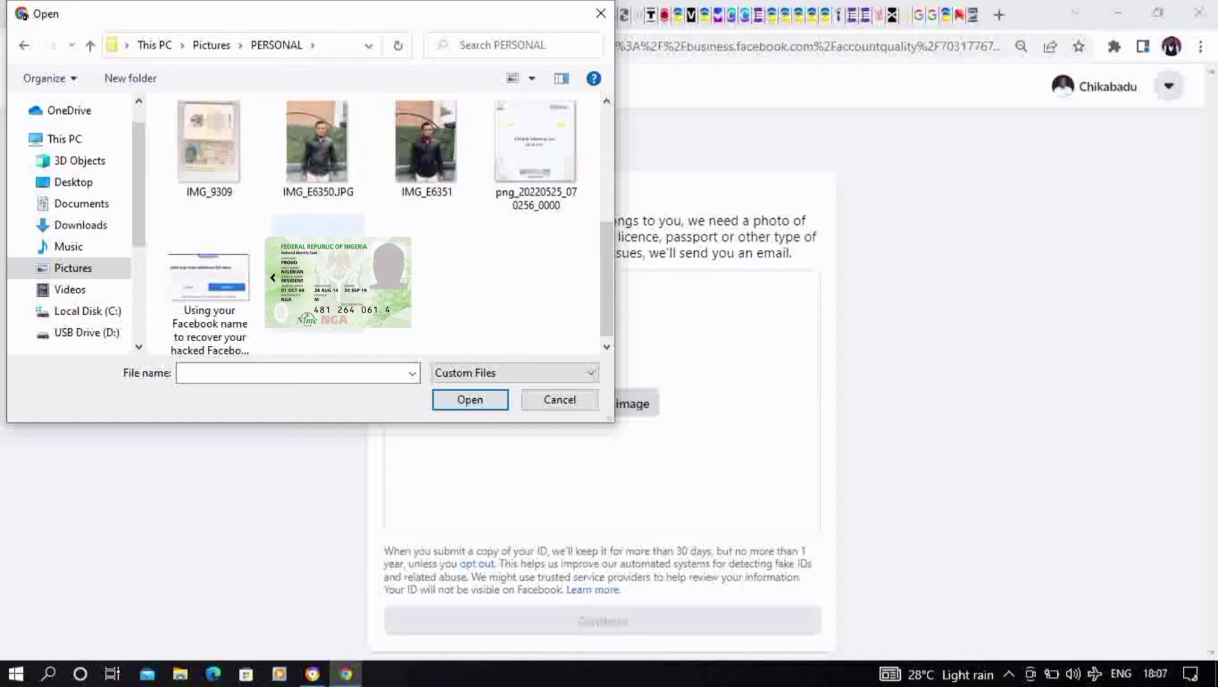
pyautogui.click(318, 225)
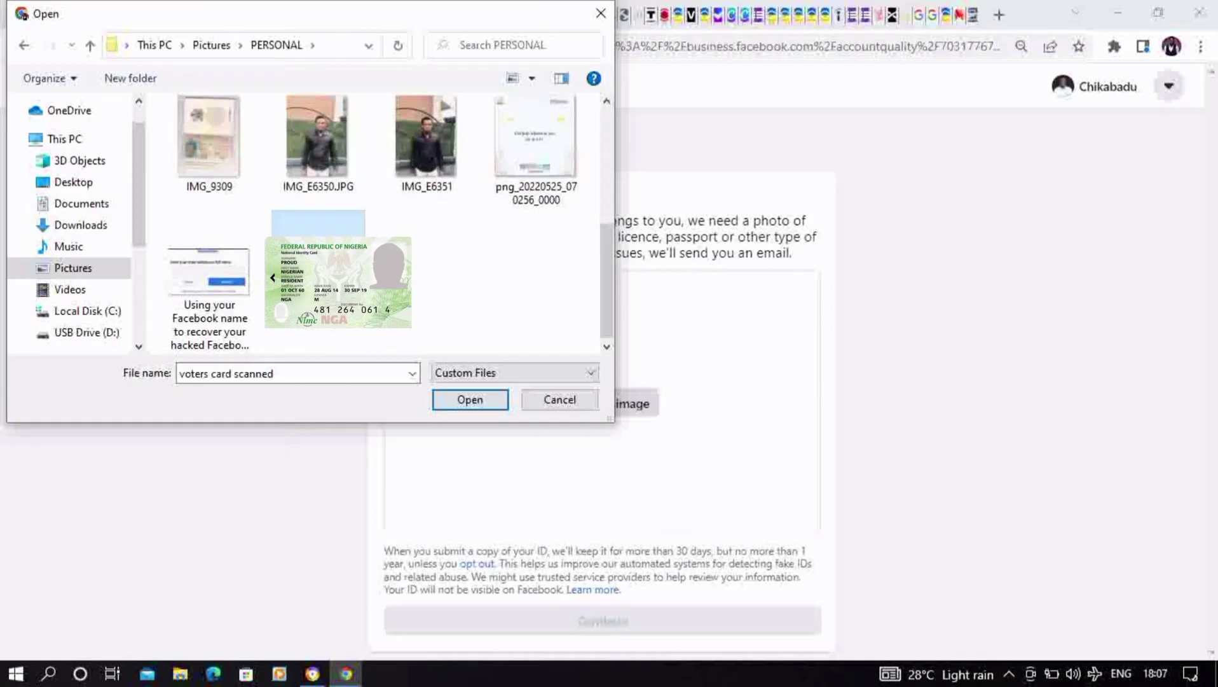
pyautogui.click(468, 400)
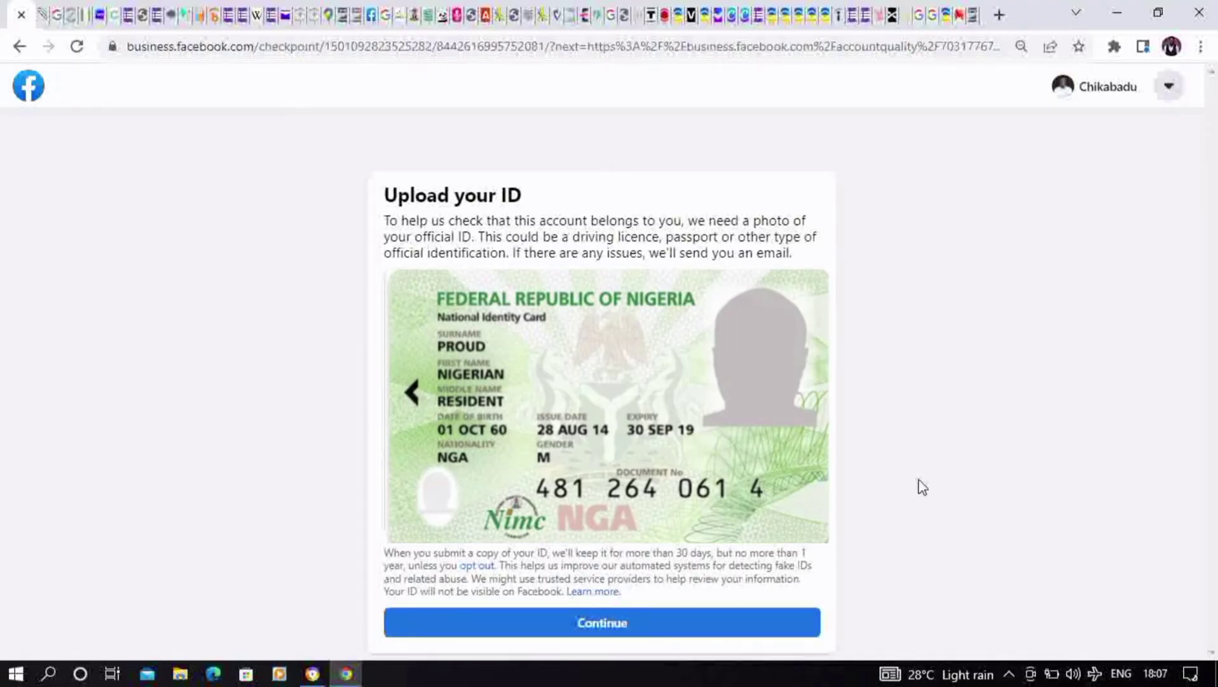
# Submit the uploaded ID and close the Review requested message to return to Account Quality
pyautogui.click(620, 630)
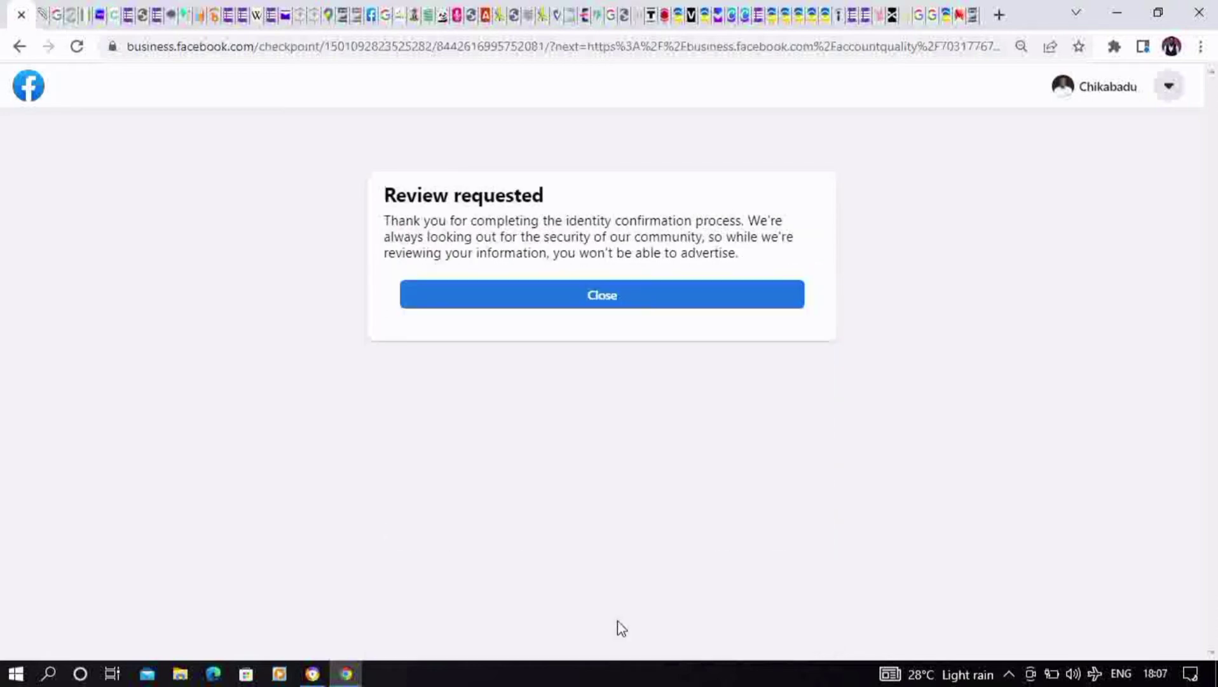
pyautogui.click(569, 301)
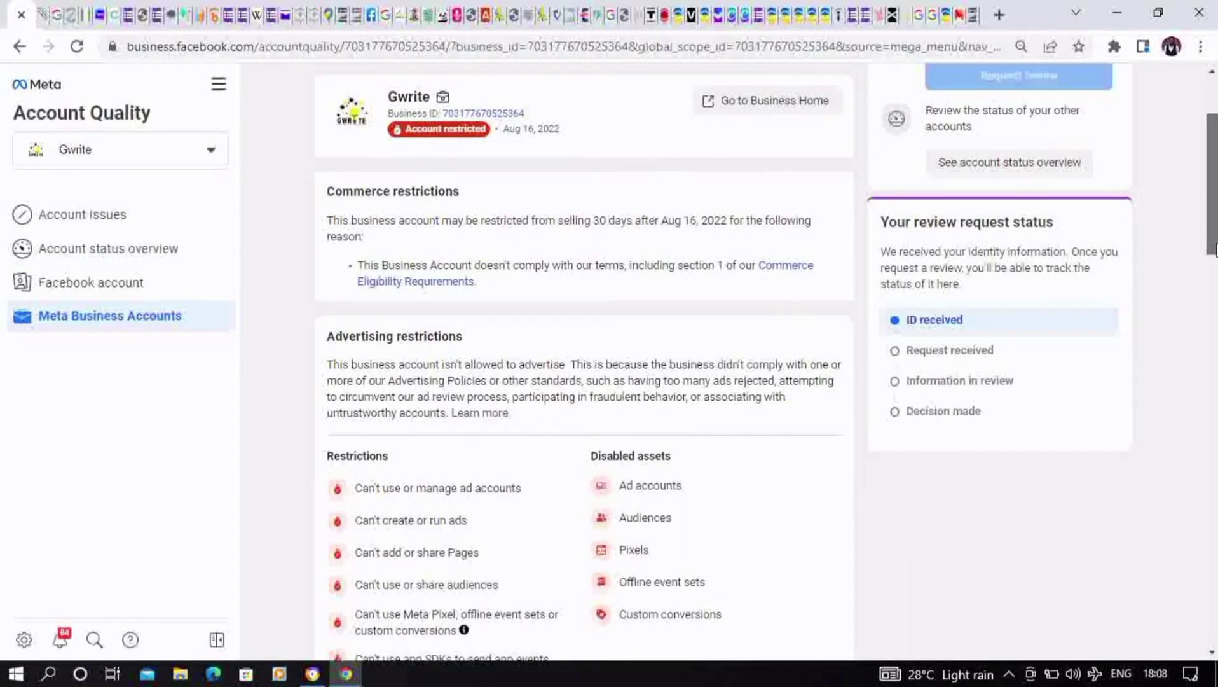
pyautogui.scroll(-15, 1213, 248)
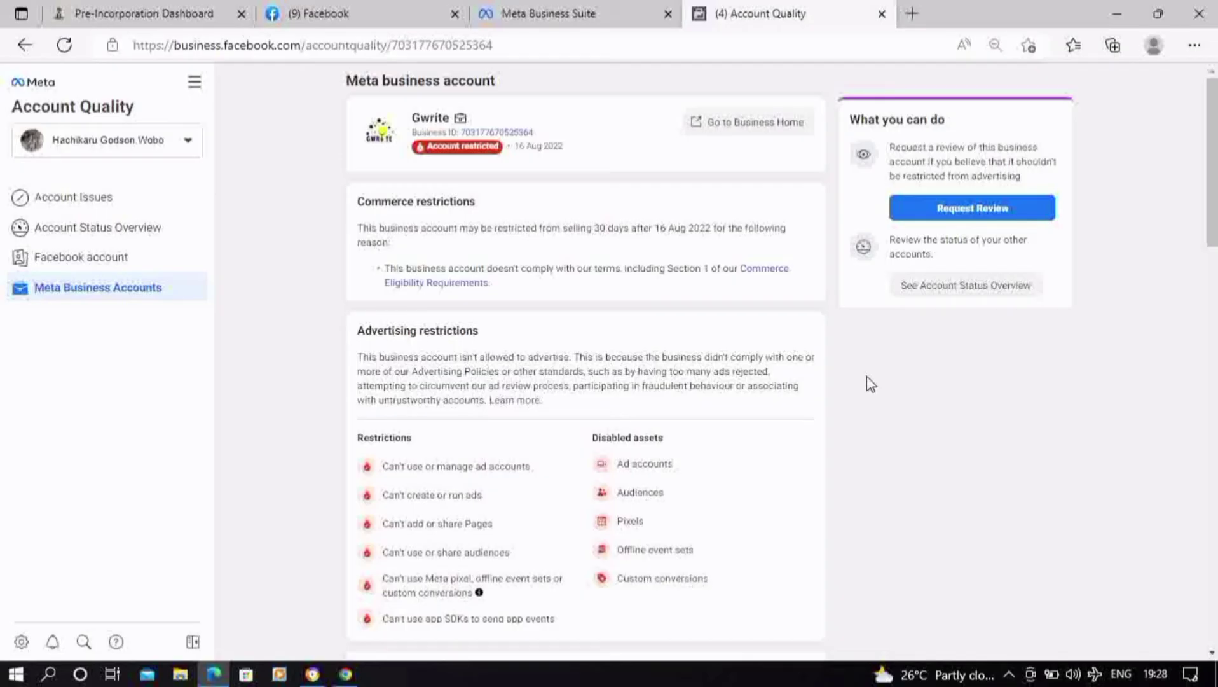
# Open Request Review for the restricted Gwrite account and pick a reason option in the form
pyautogui.click(952, 213)
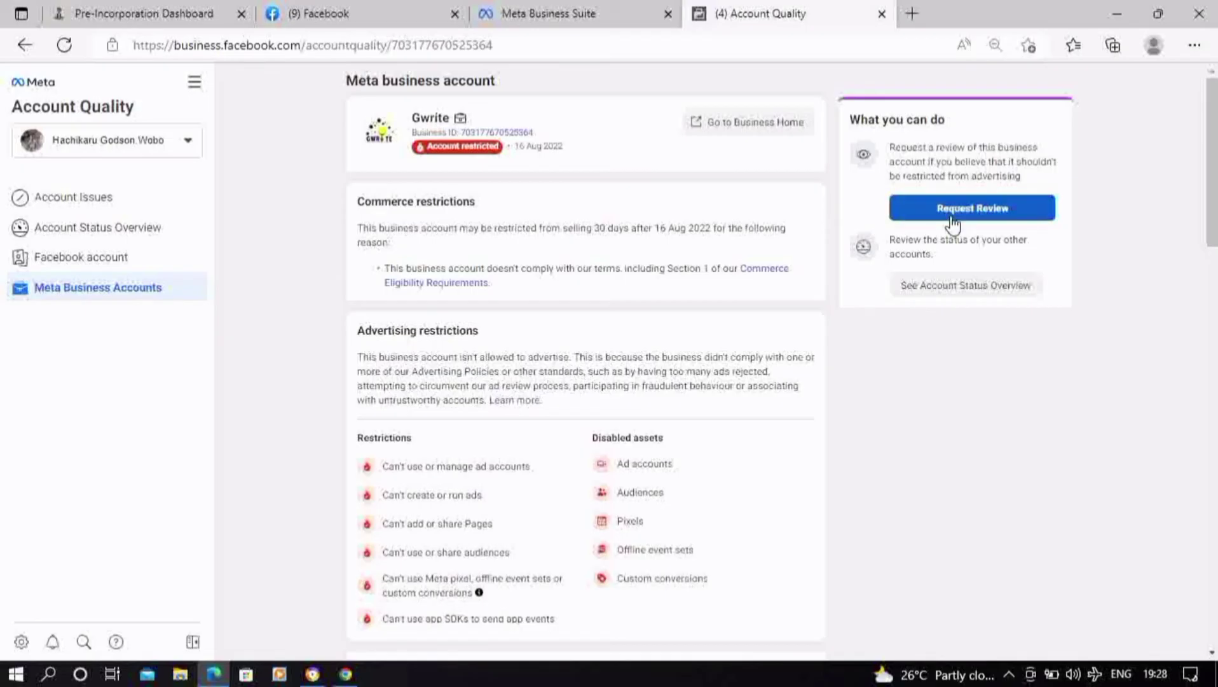
pyautogui.click(952, 216)
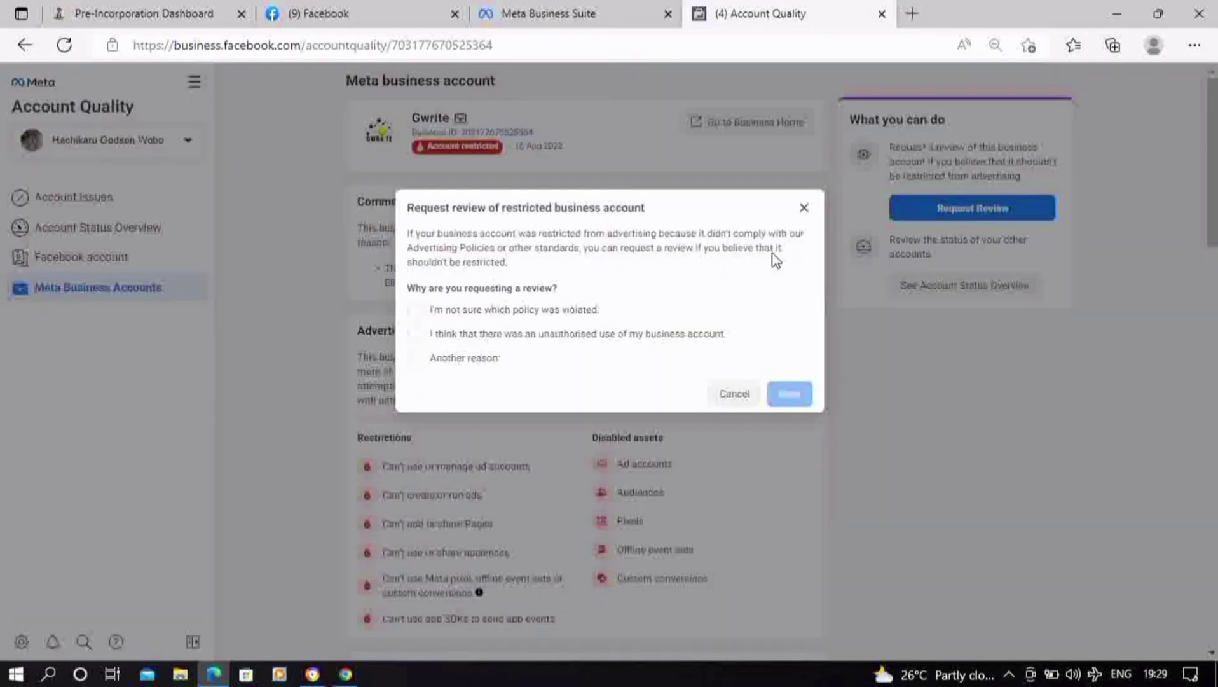
pyautogui.click(416, 310)
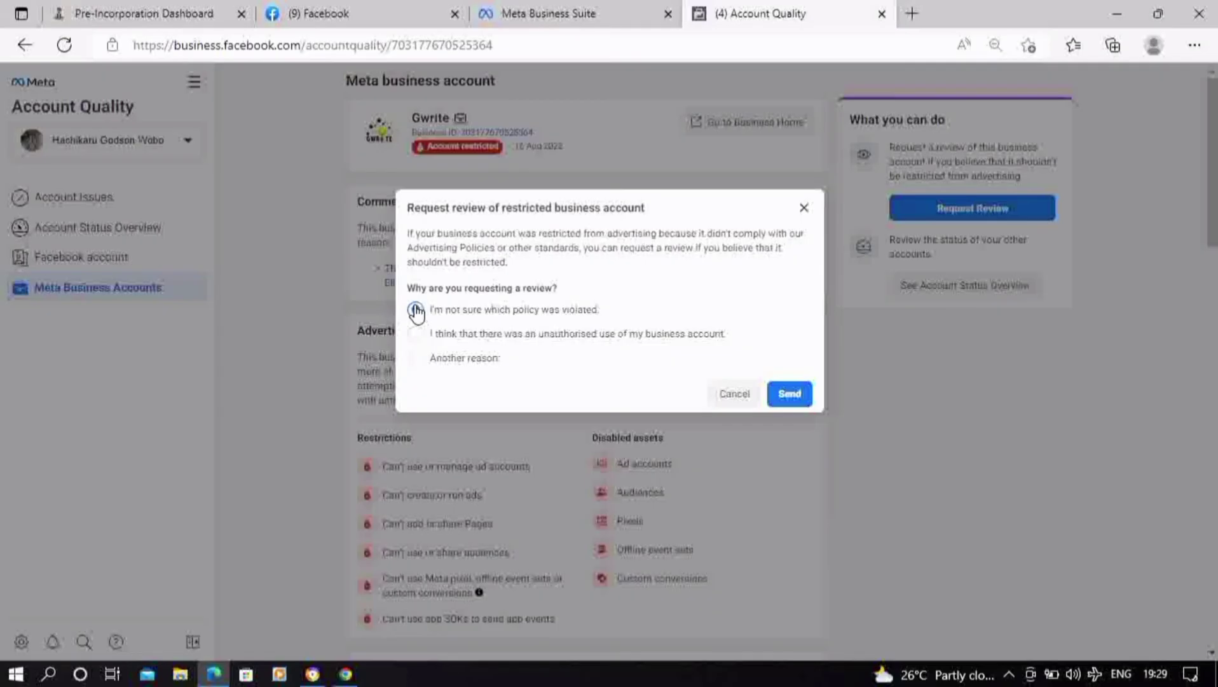
pyautogui.click(415, 309)
# Choose 'Another reason', explain it was a mistake asking to restore Advertising and BM access, and send
pyautogui.click(416, 359)
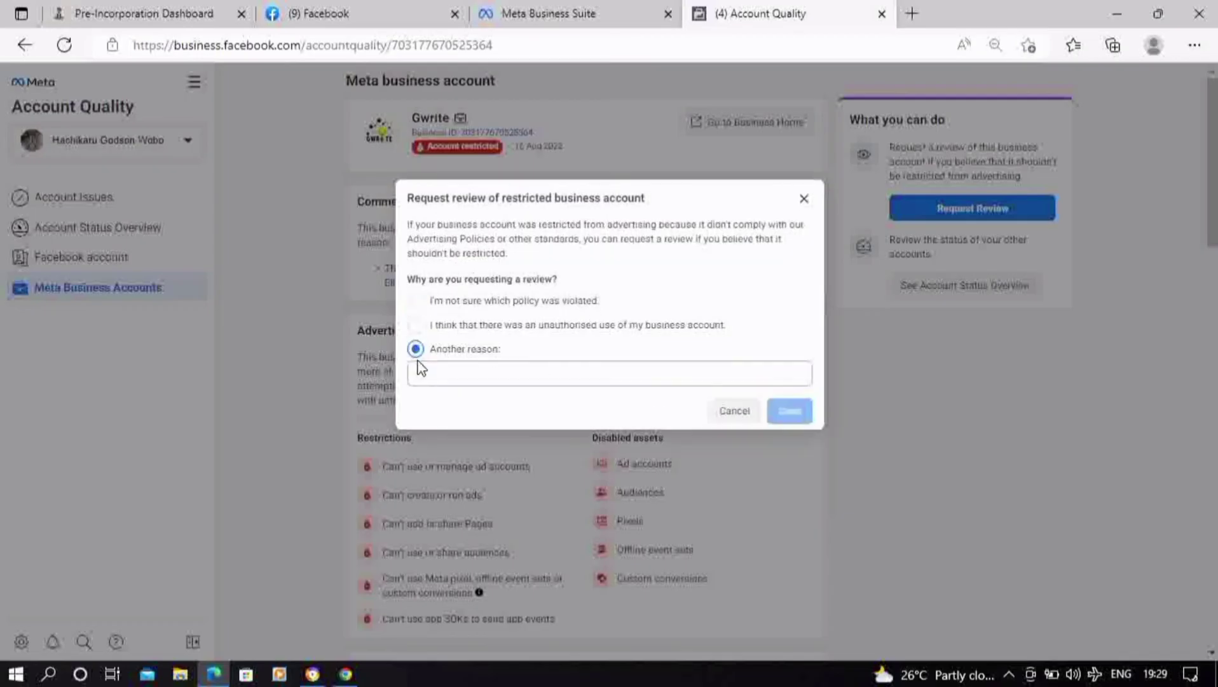
pyautogui.click(426, 378)
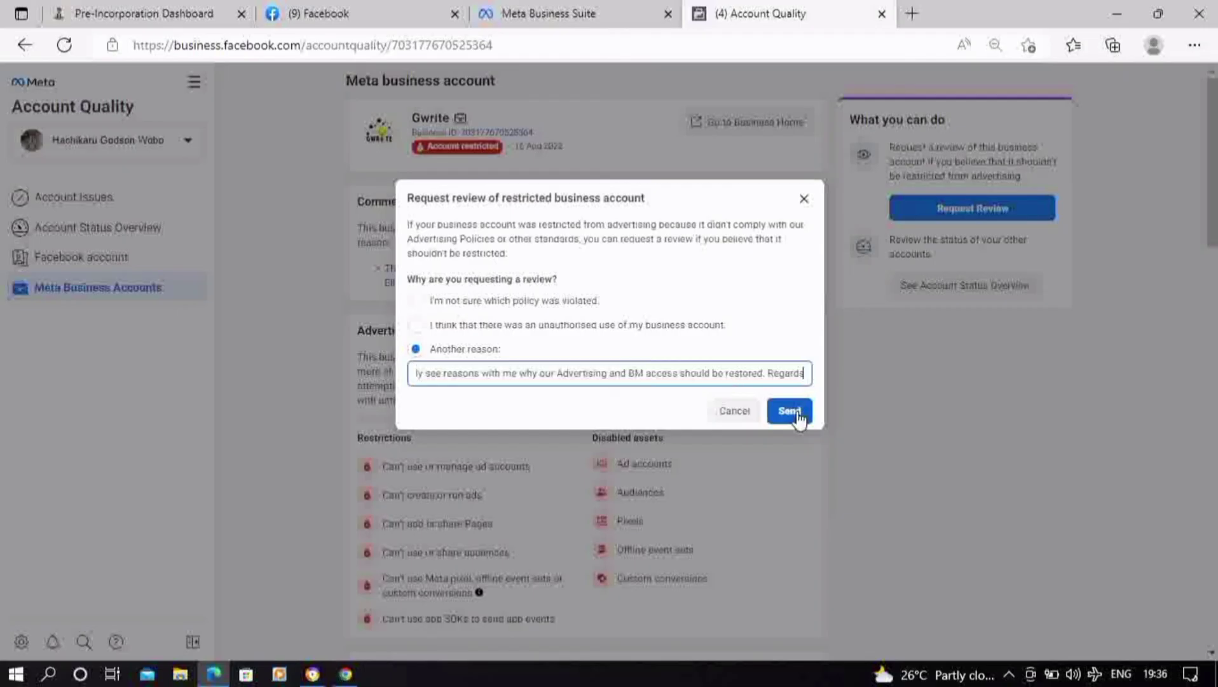
pyautogui.click(790, 412)
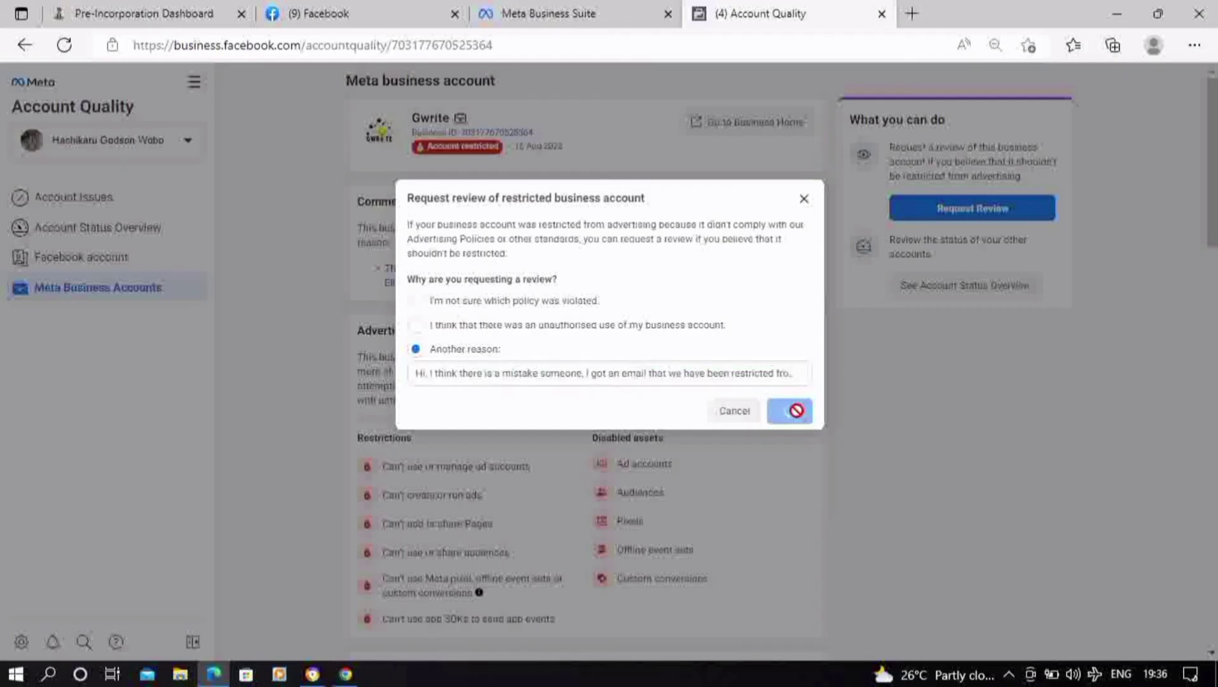